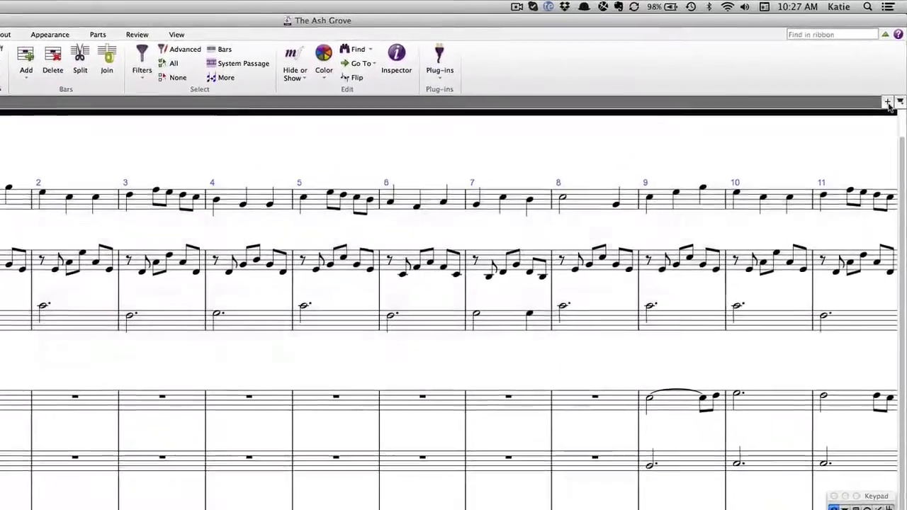
Step: Glance at the score's saved versions list, then bring up the Review versioning tools
{"action": "left_click", "coordinate": [887, 102]}
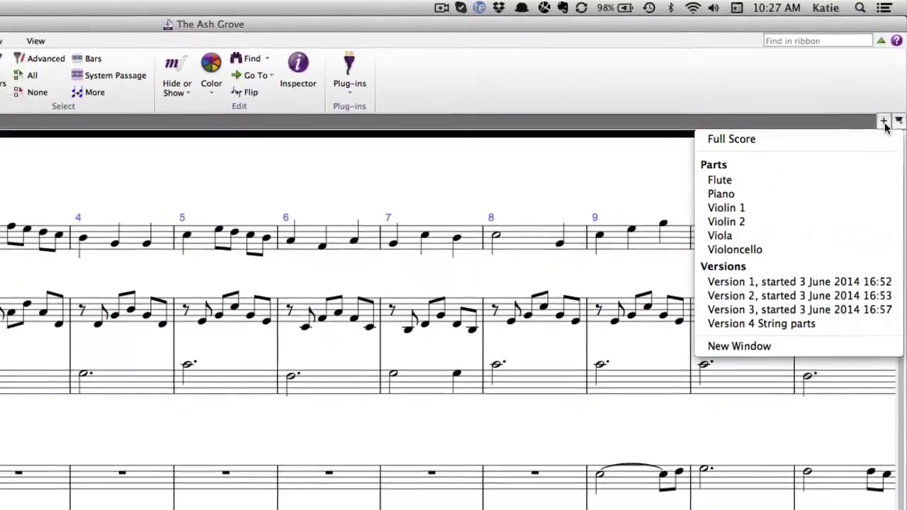
{"action": "left_click", "coordinate": [881, 135]}
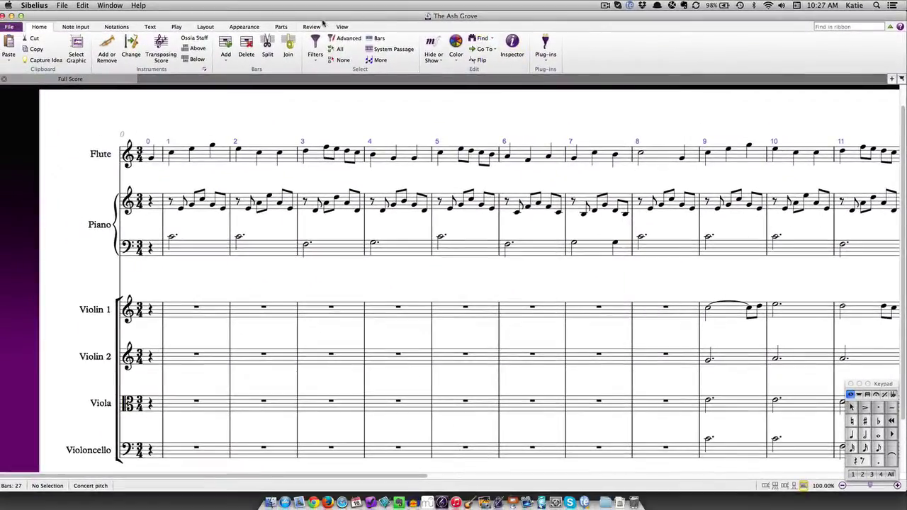
{"action": "left_click", "coordinate": [197, 32]}
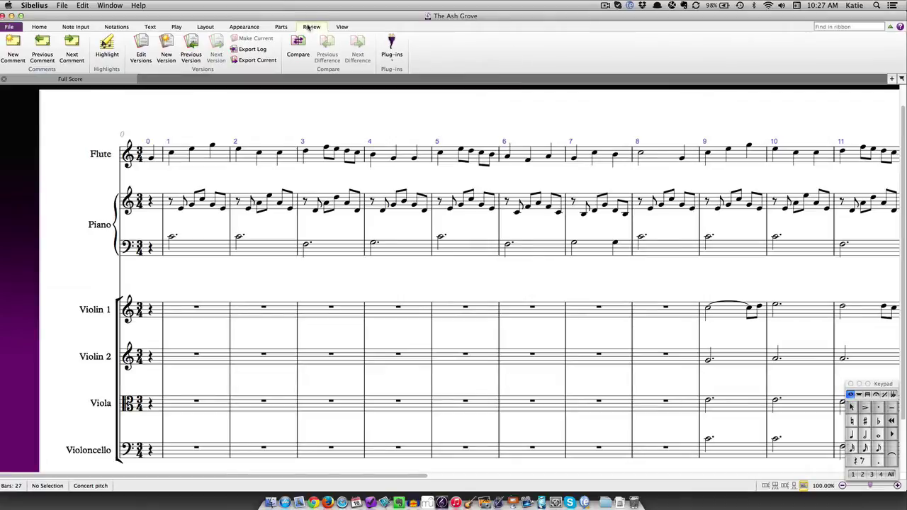
Step: Start a new version named 'Version 5, middle section' commented 'created string and piano parts in the middle section'
{"action": "left_click", "coordinate": [170, 51]}
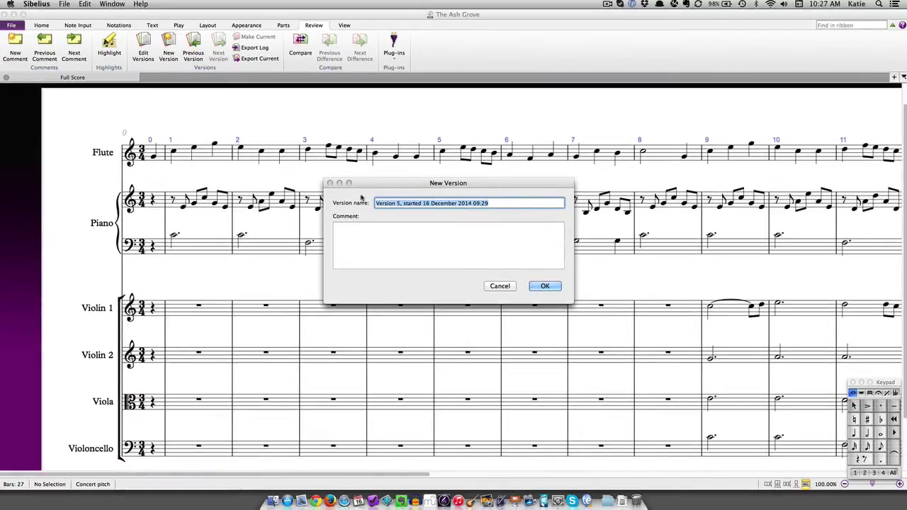
{"action": "left_click_drag", "start_coordinate": [403, 204], "coordinate": [500, 206]}
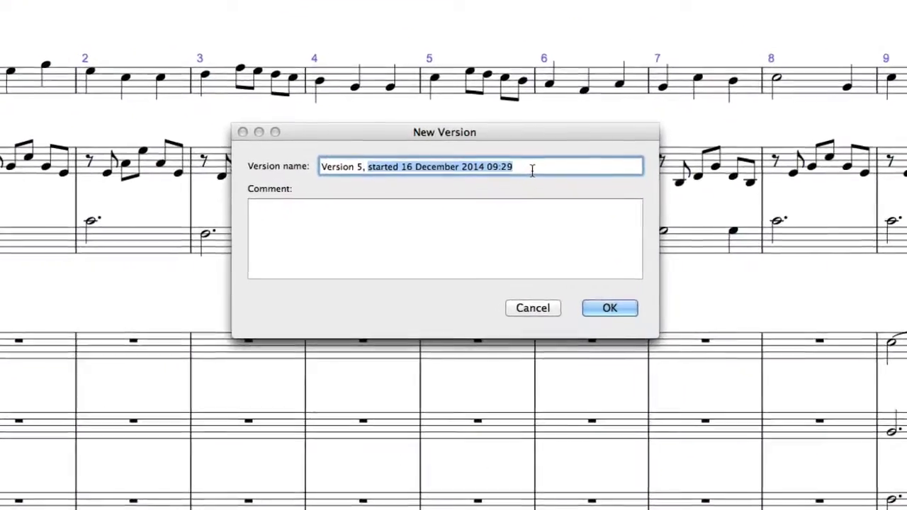
{"action": "type", "text": "middle section"}
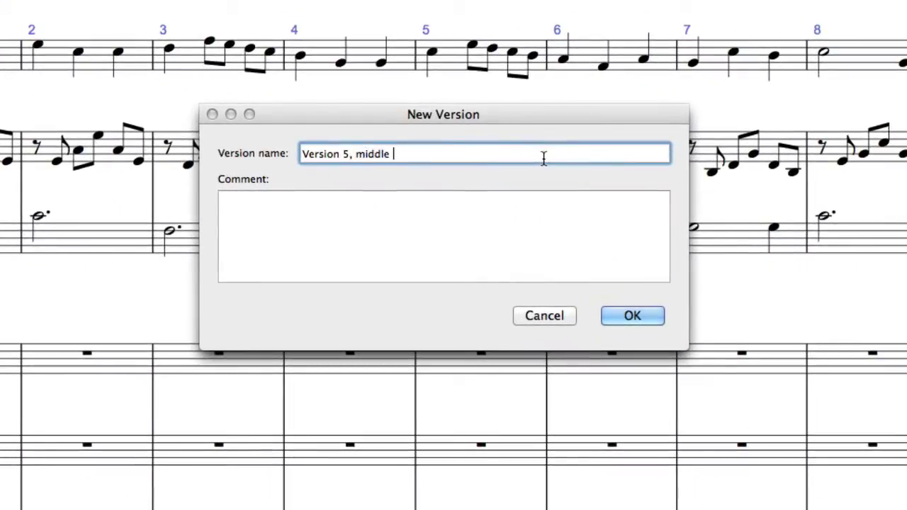
{"action": "left_click", "coordinate": [503, 212]}
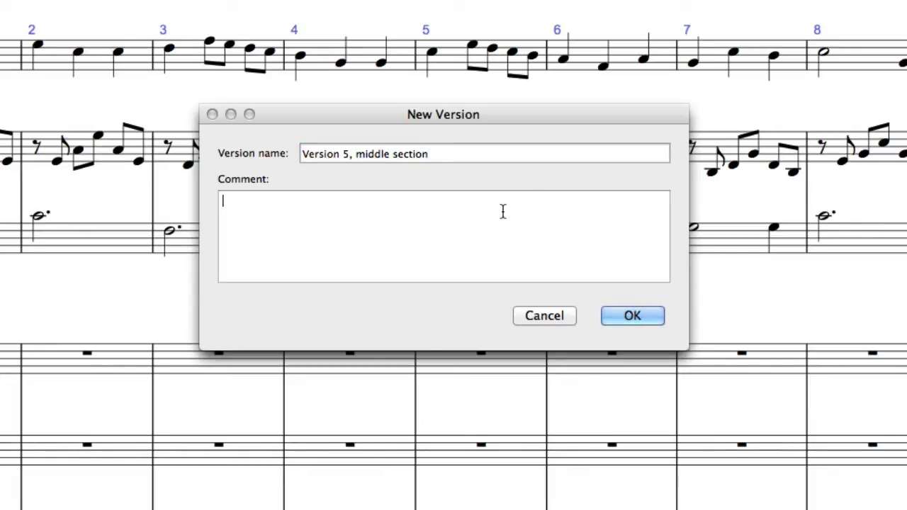
{"action": "type", "text": "created string "}
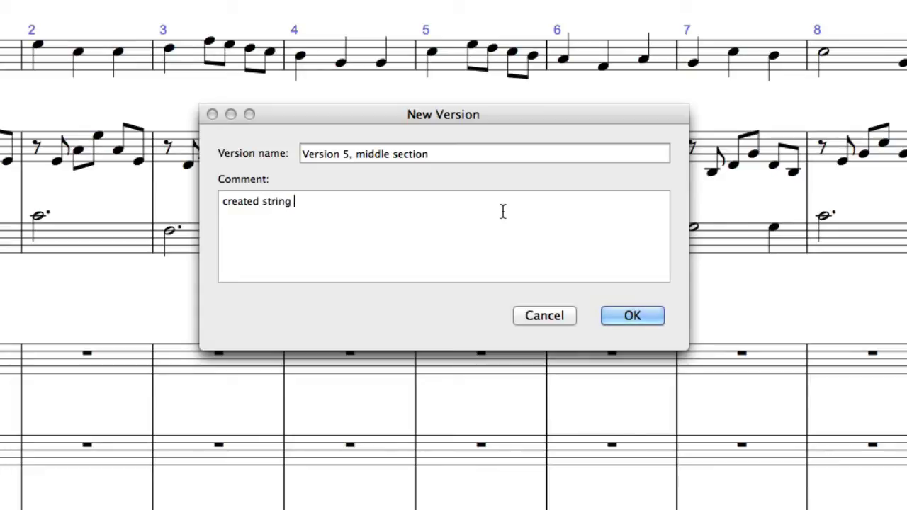
{"action": "type", "text": "and piano parts in the midd"}
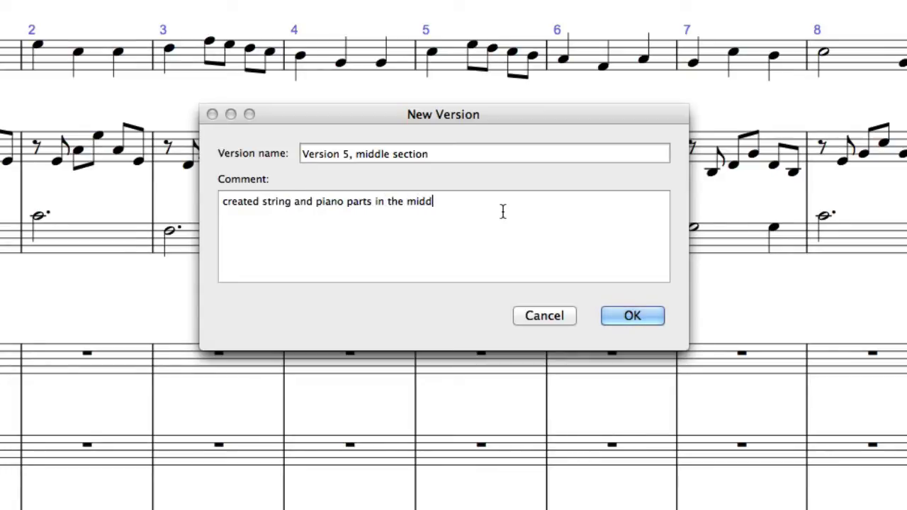
{"action": "type", "text": "le section"}
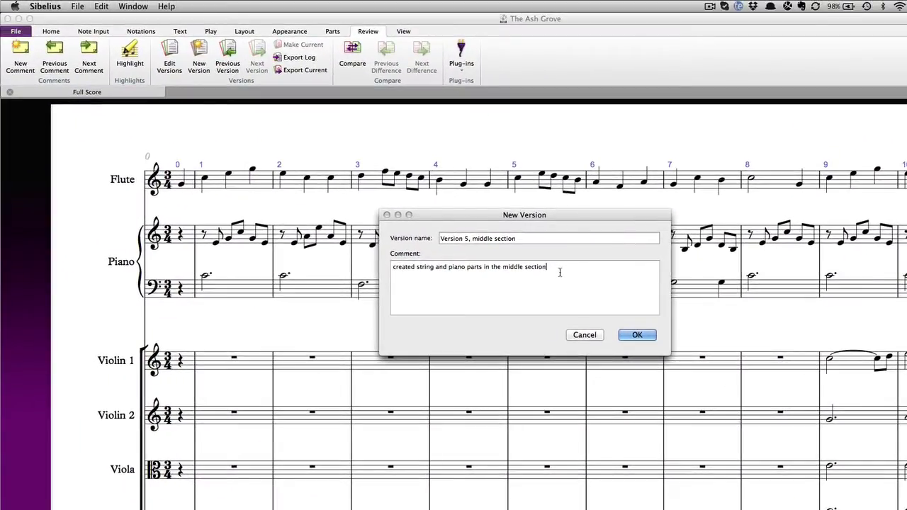
Step: Save Version 5 and set the Versions preference to require a comment for every new version
{"action": "left_click", "coordinate": [629, 336]}
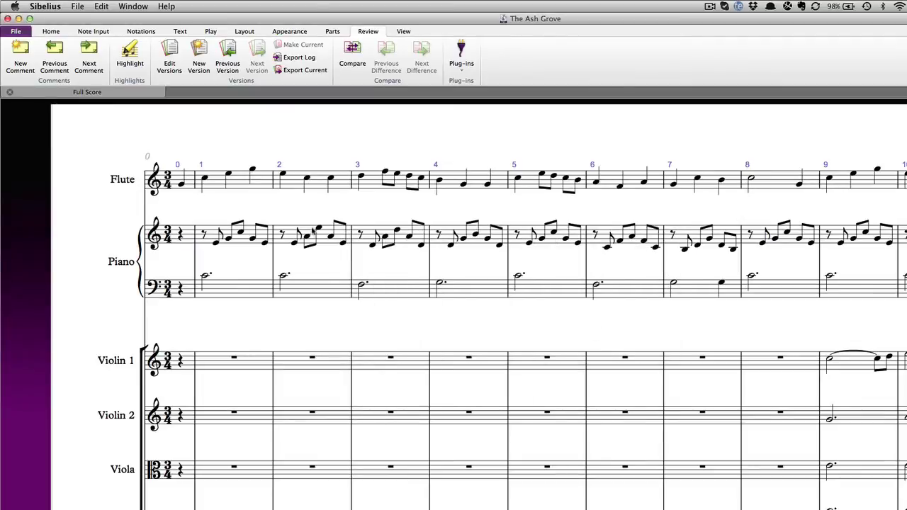
{"action": "left_click", "coordinate": [22, 33]}
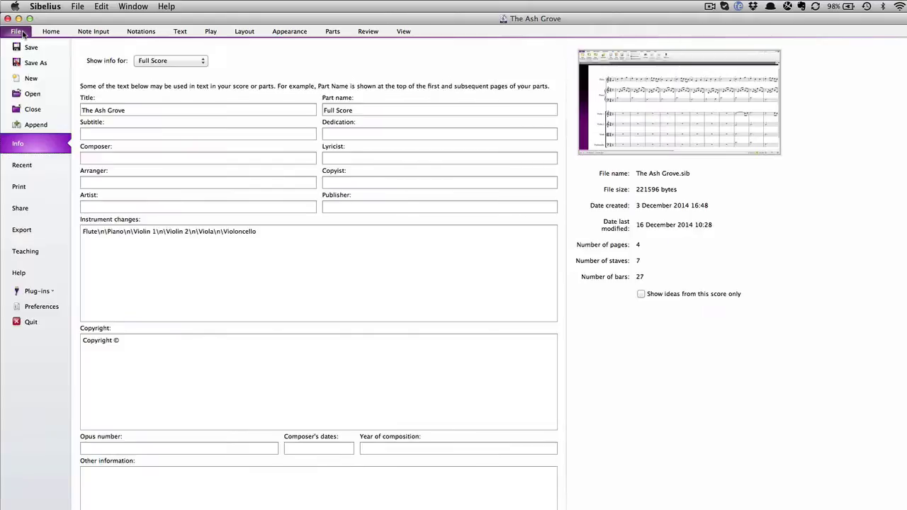
{"action": "left_click", "coordinate": [33, 309]}
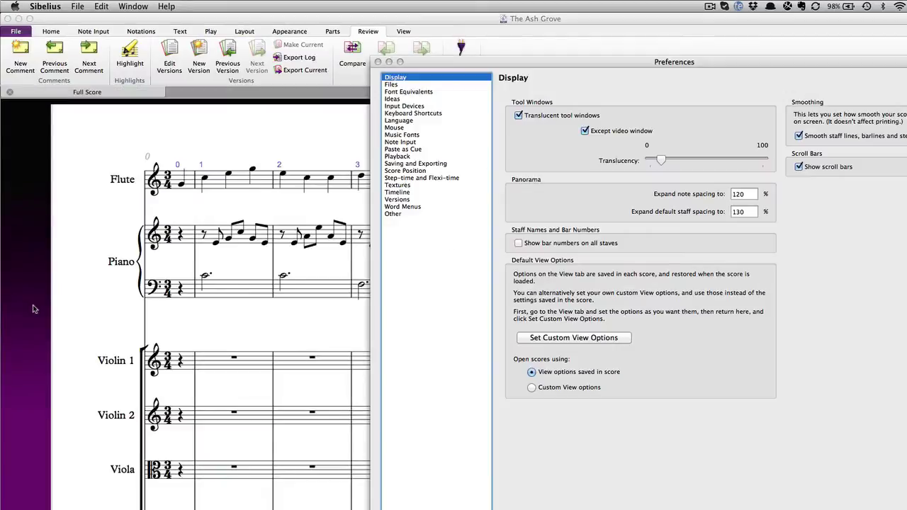
{"action": "left_click", "coordinate": [305, 212]}
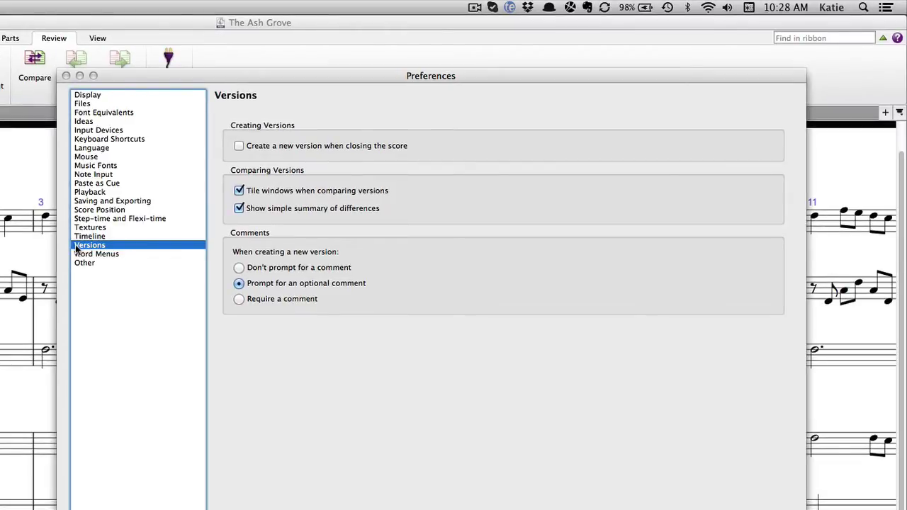
{"action": "left_click", "coordinate": [239, 269]}
{"action": "left_click", "coordinate": [240, 299]}
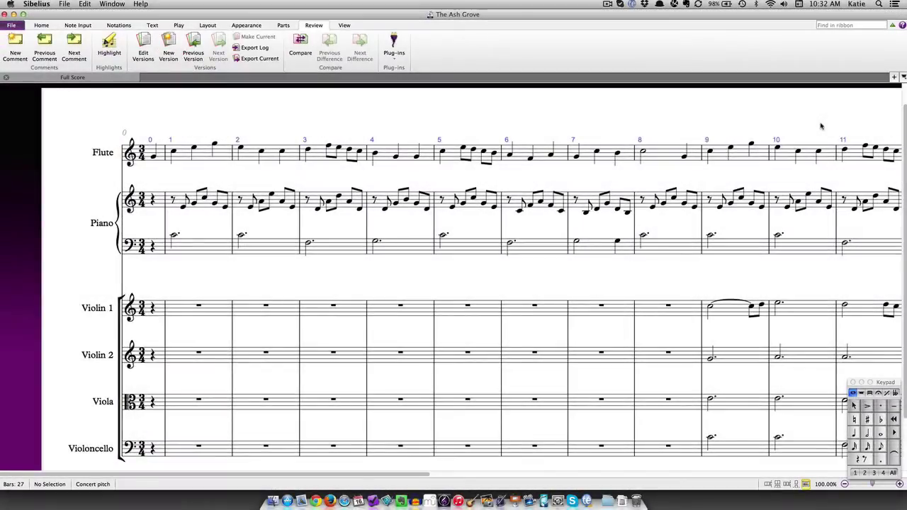
Step: Open the read-only Version 3, started 3 June 2014 16:57 from the versions list
{"action": "left_click", "coordinate": [895, 78]}
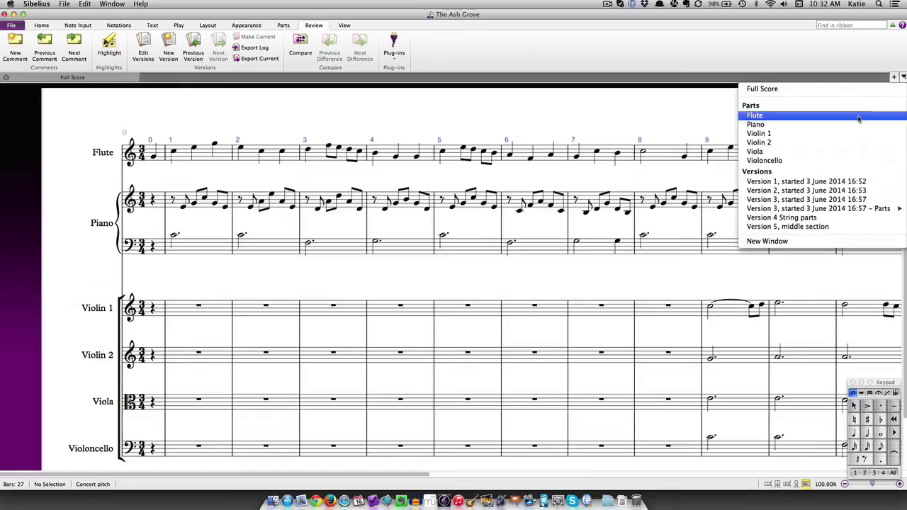
{"action": "left_click", "coordinate": [839, 203]}
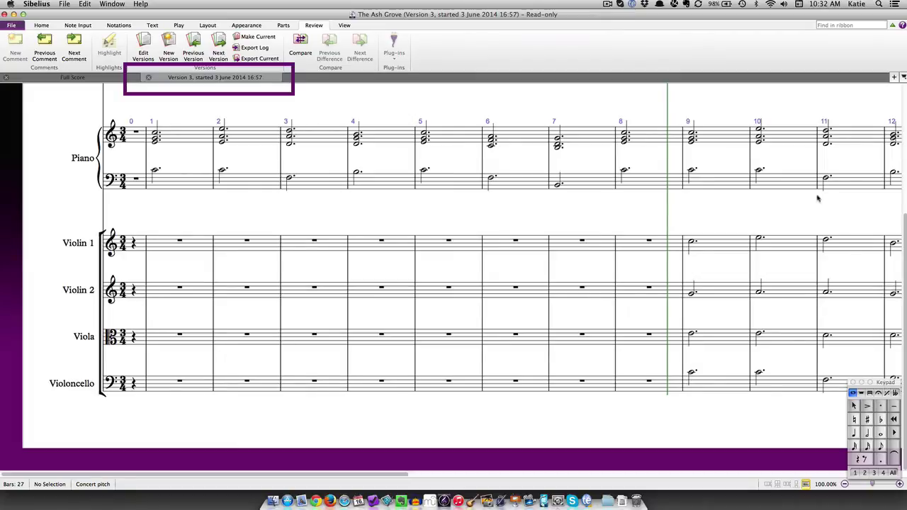
Step: Move to Version 4 String parts, select some Flute bars, and briefly play it back
{"action": "left_click", "coordinate": [217, 42]}
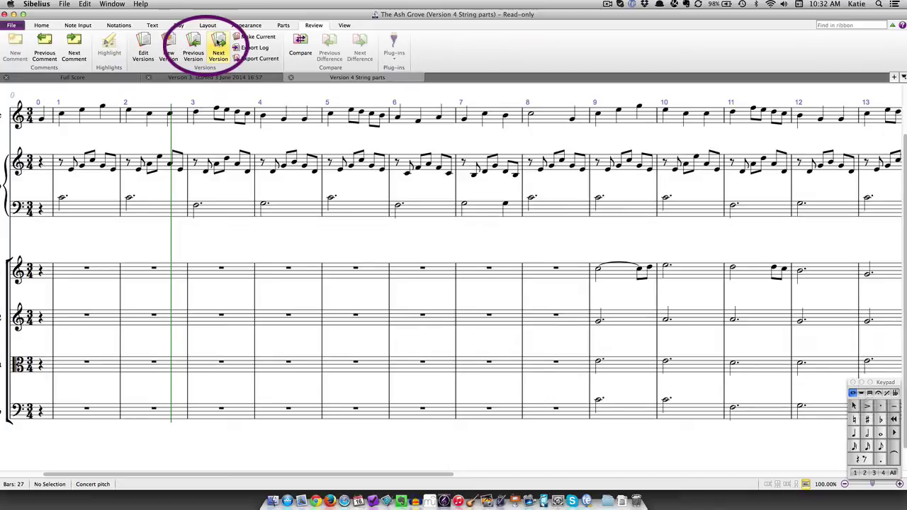
{"action": "left_click", "coordinate": [217, 42]}
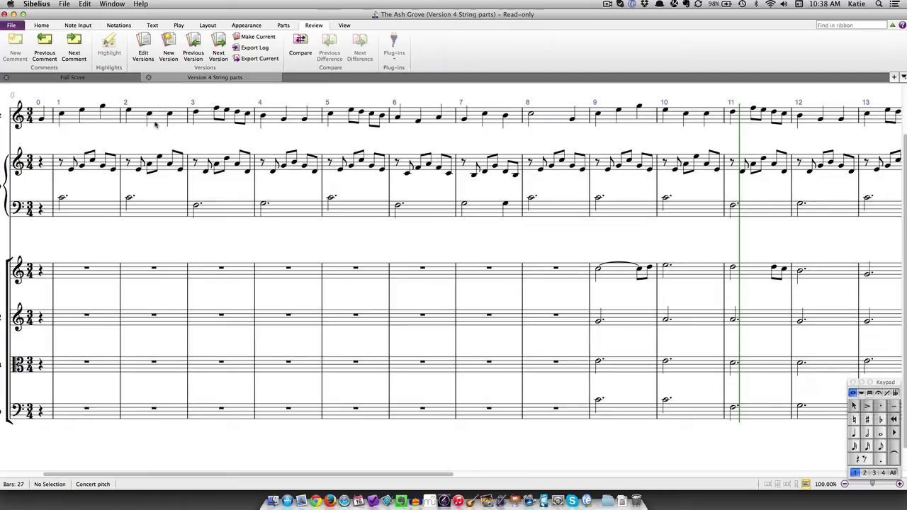
{"action": "left_click", "coordinate": [115, 113]}
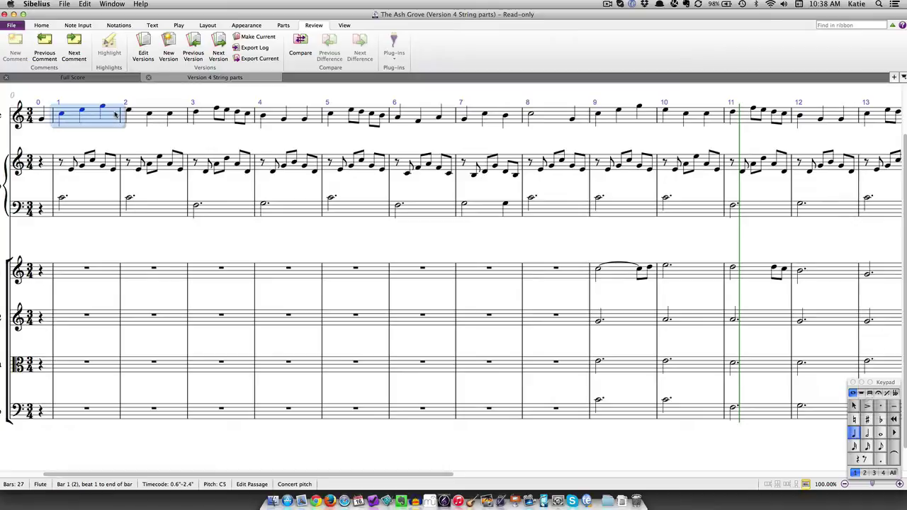
{"action": "left_click", "coordinate": [295, 119], "text": "shift"}
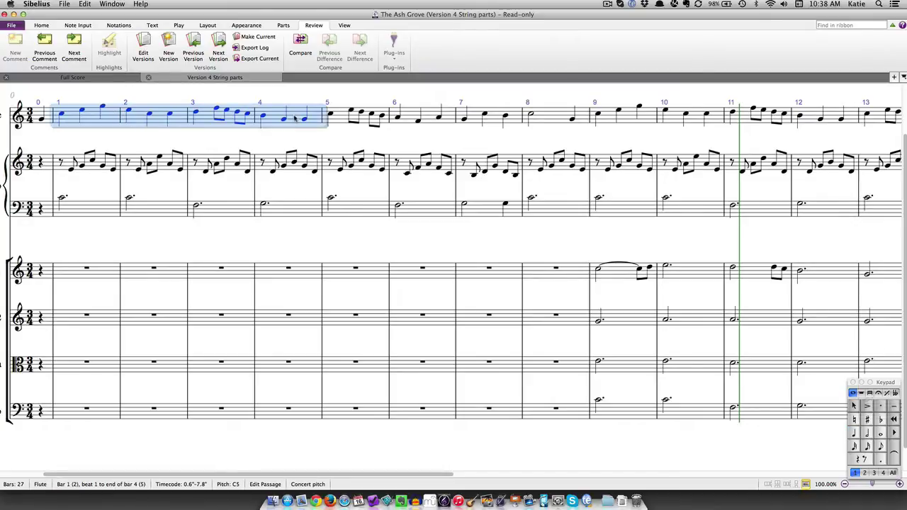
{"action": "left_click", "coordinate": [333, 121]}
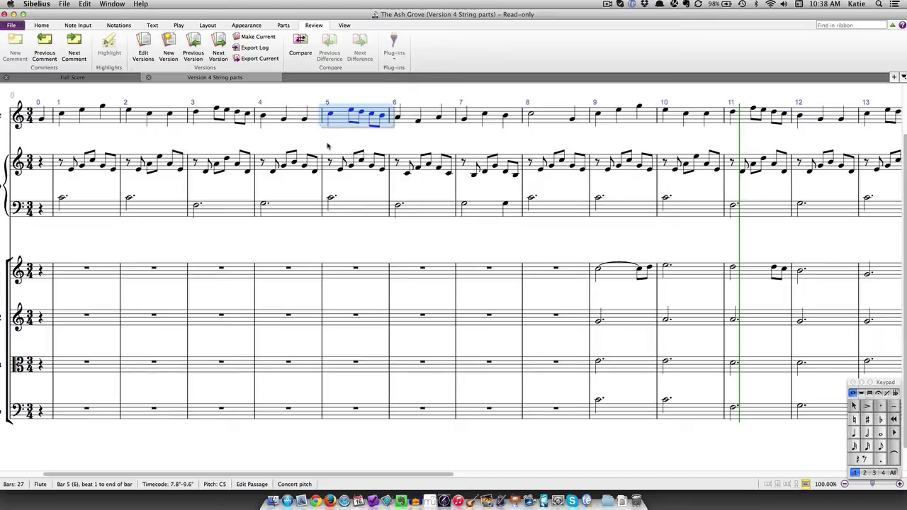
{"action": "left_click", "coordinate": [307, 140]}
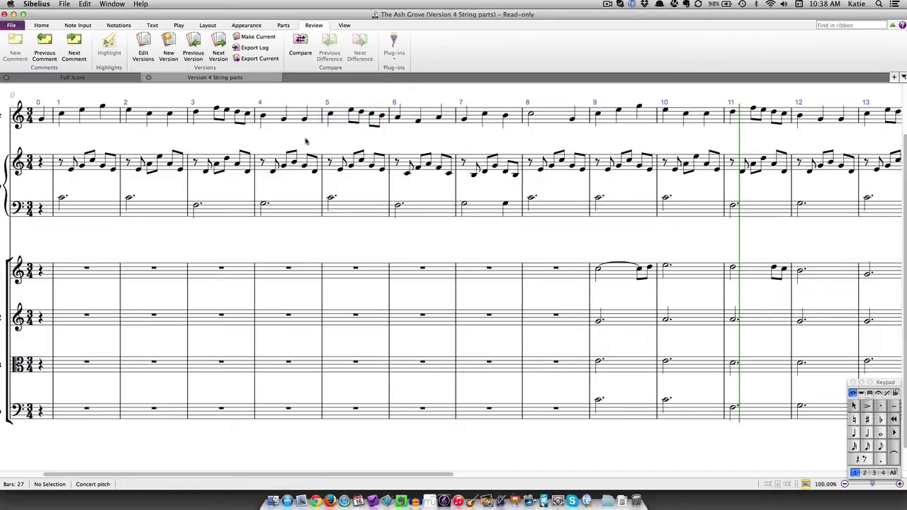
{"action": "key", "text": "space"}
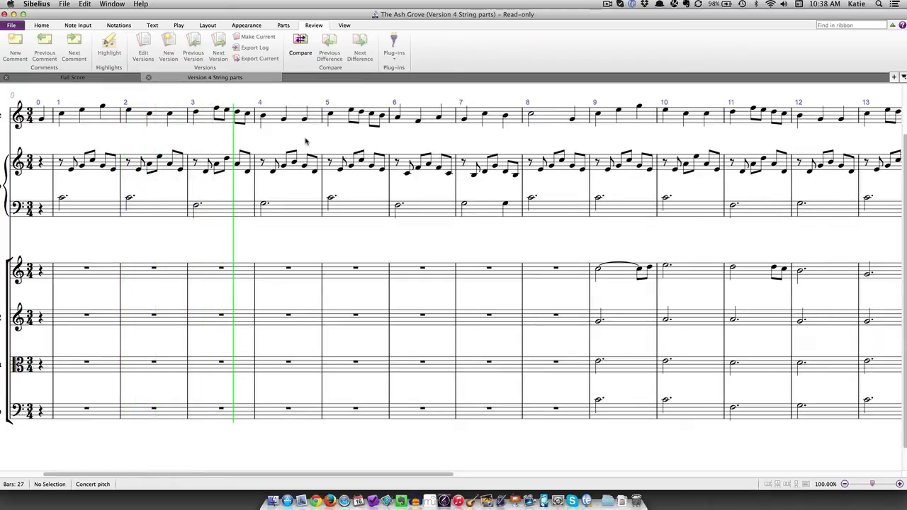
{"action": "key", "text": "space"}
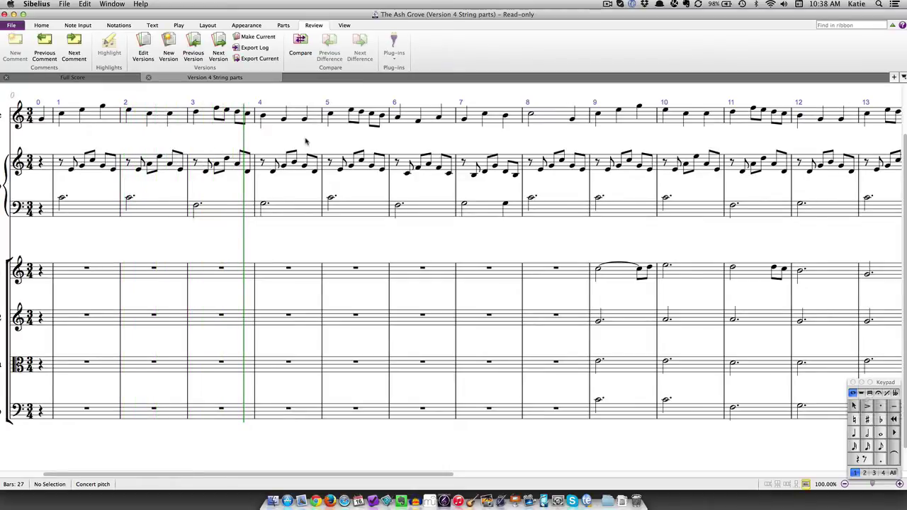
Step: Copy Violin 1 bars 9–12 from Version 4 and select Violin 1 bar 1 in the full score
{"action": "left_click", "coordinate": [616, 279]}
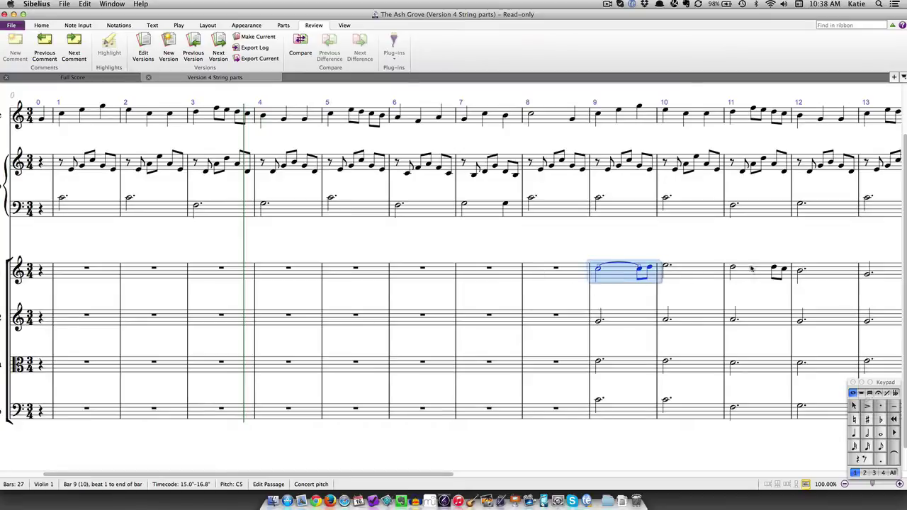
{"action": "left_click", "coordinate": [815, 276], "text": "shift"}
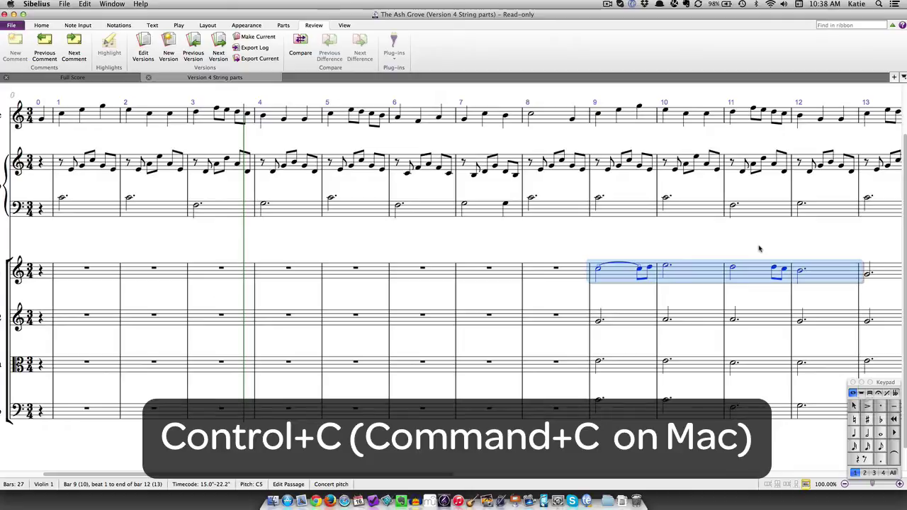
{"action": "key", "text": "super+c"}
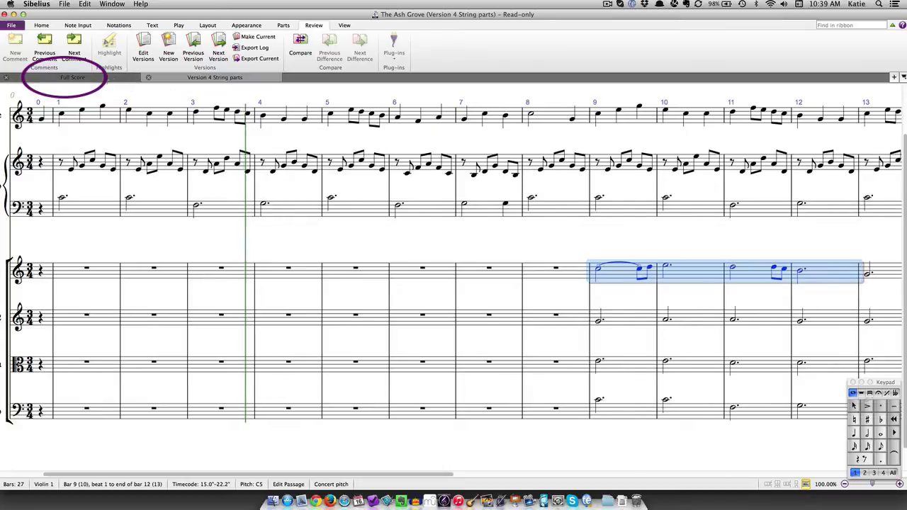
{"action": "left_click", "coordinate": [116, 80]}
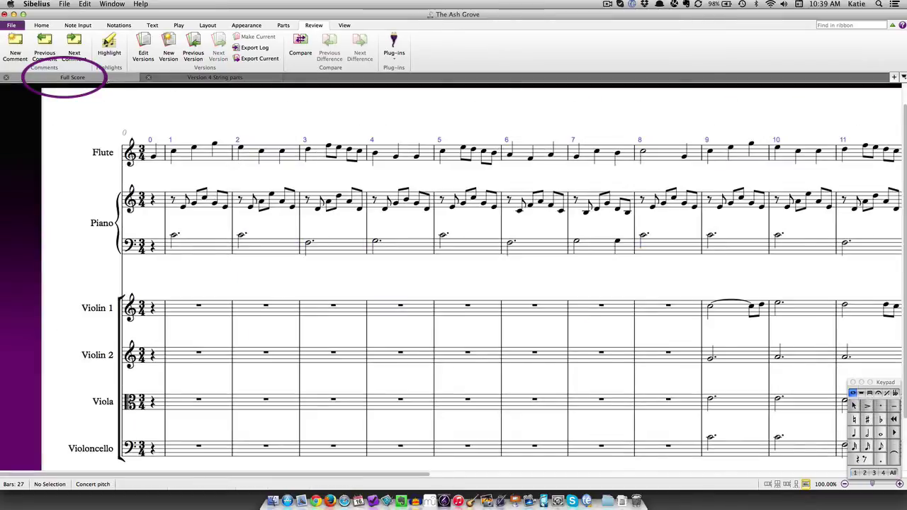
{"action": "left_click", "coordinate": [176, 308]}
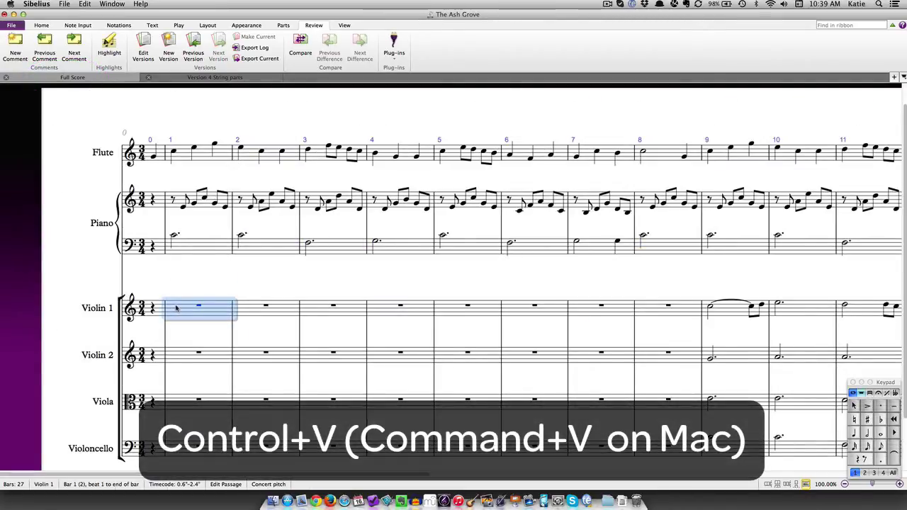
Step: Paste the copied bars at Violin 1 bar 1, then switch to the Version 4 String parts view
{"action": "key", "text": "ctrl+v"}
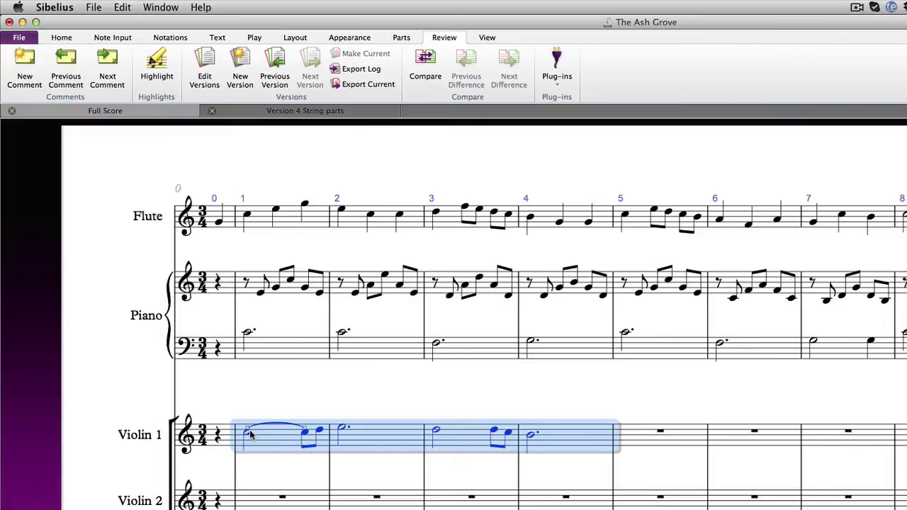
{"action": "left_click", "coordinate": [292, 113]}
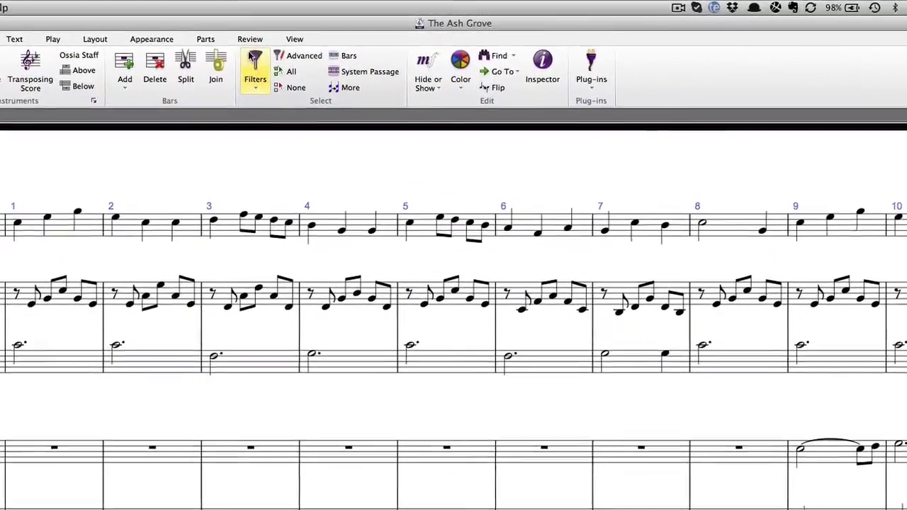
Step: Compare The Ash Grove against Version 2, started 3 June 2014 16:53
{"action": "left_click", "coordinate": [264, 38]}
{"action": "left_click", "coordinate": [234, 62]}
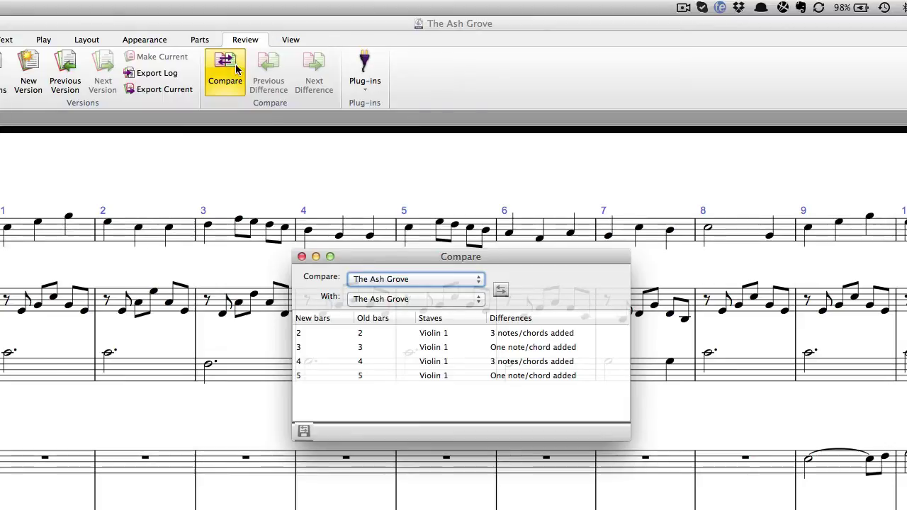
{"action": "left_click", "coordinate": [438, 279]}
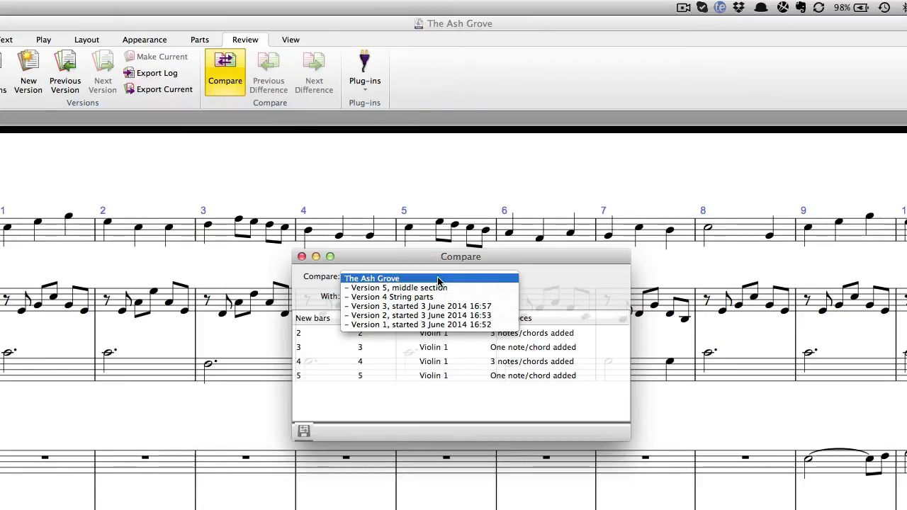
{"action": "left_click", "coordinate": [438, 279]}
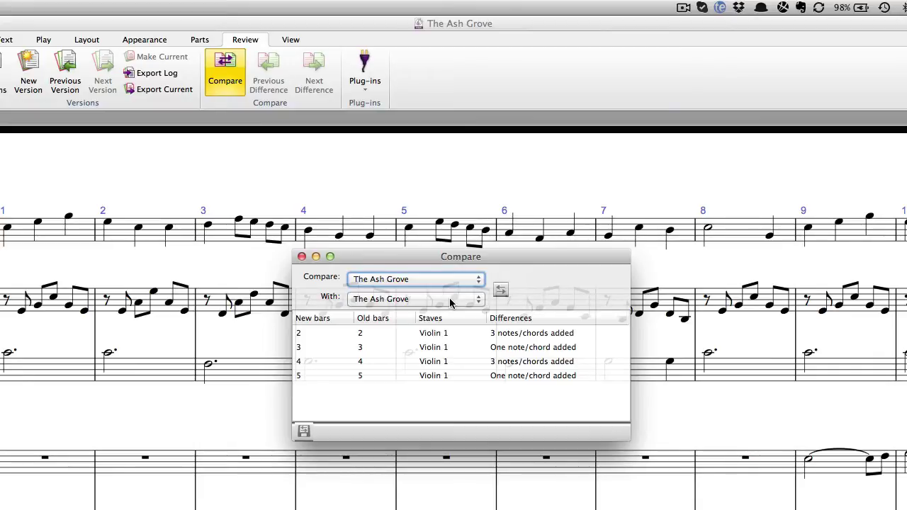
{"action": "left_click", "coordinate": [451, 299]}
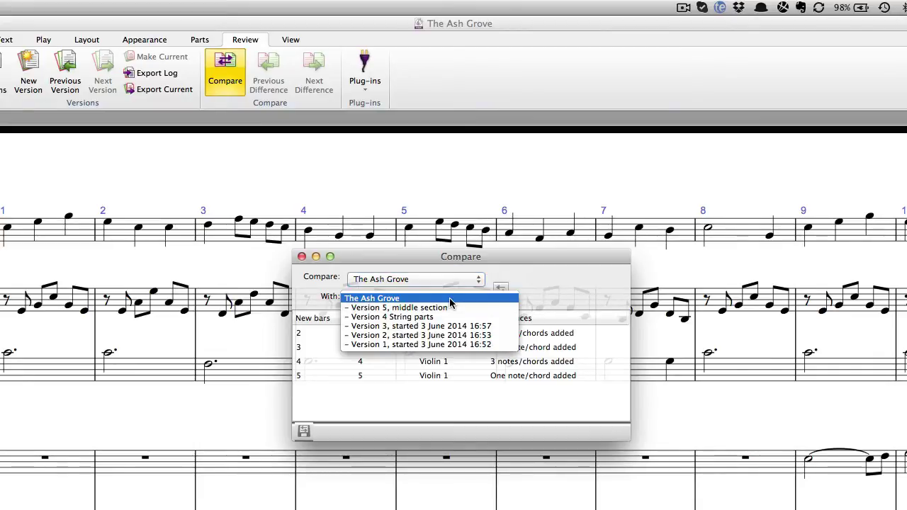
{"action": "left_click", "coordinate": [462, 335]}
{"action": "left_click", "coordinate": [499, 289]}
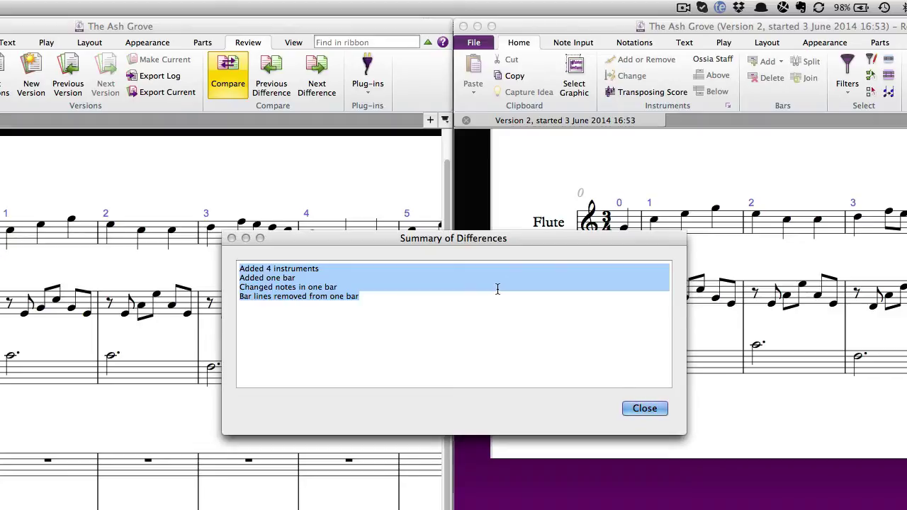
Step: Dismiss the differences summary, reposition the Version 2 window, and bring the Compare list forward
{"action": "left_click", "coordinate": [633, 408]}
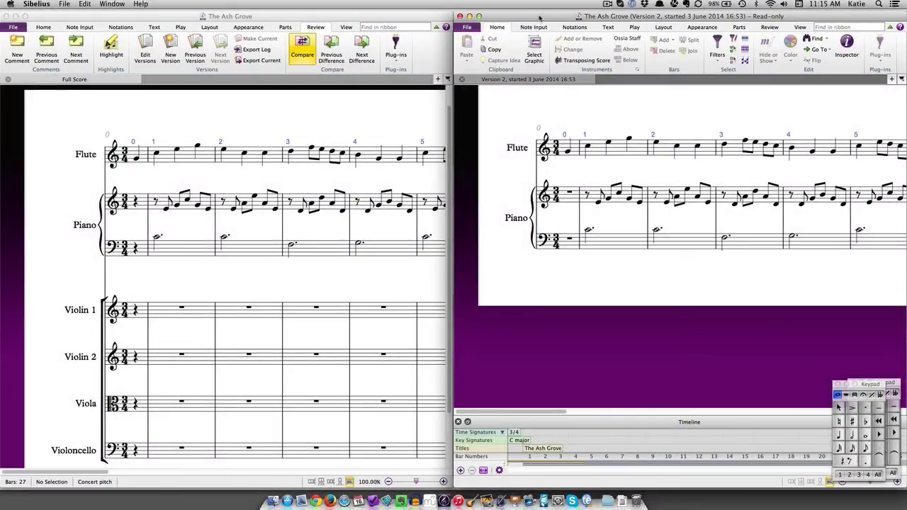
{"action": "left_click_drag", "start_coordinate": [540, 18], "coordinate": [514, 13]}
{"action": "left_click", "coordinate": [466, 175]}
{"action": "left_click", "coordinate": [409, 175]}
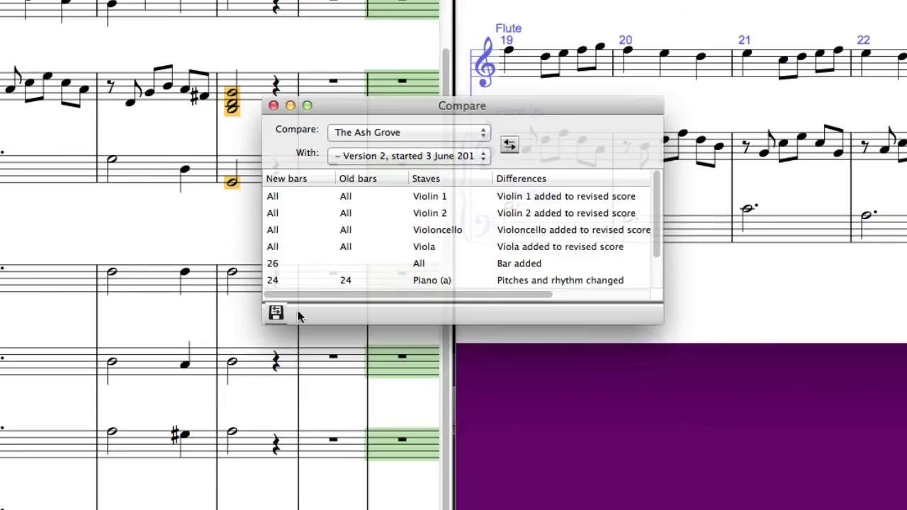
Step: Save the list of differences, then show the Edit Versions list of saved versions
{"action": "left_click", "coordinate": [276, 316]}
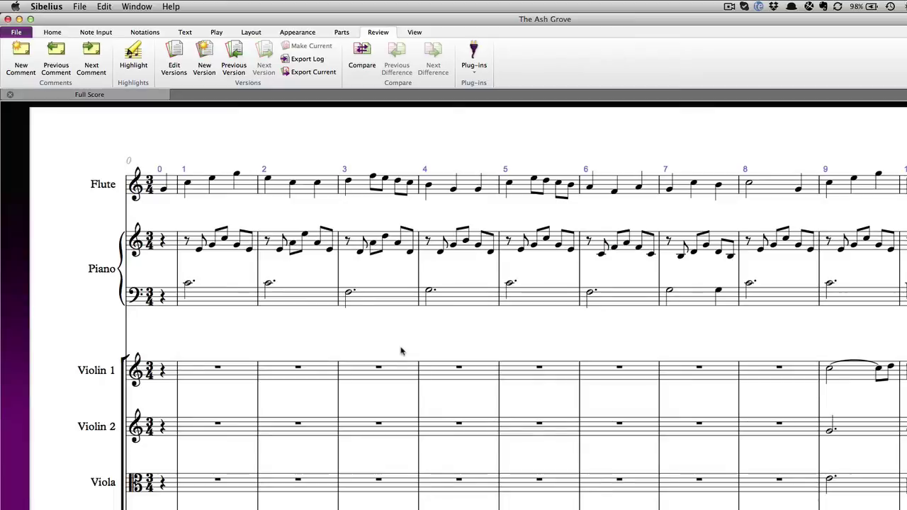
{"action": "left_click", "coordinate": [173, 65]}
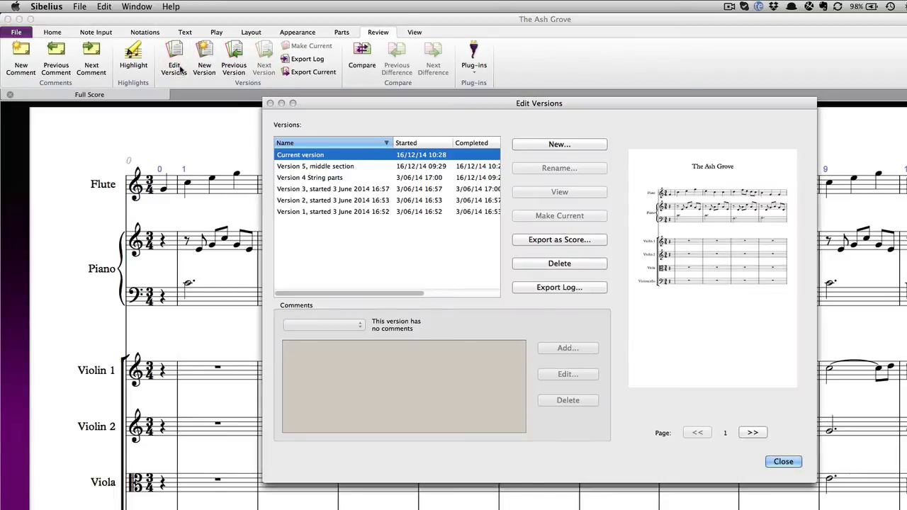
Step: Select Version 4 String parts and page its preview forward to the last page, 4
{"action": "left_click", "coordinate": [309, 177]}
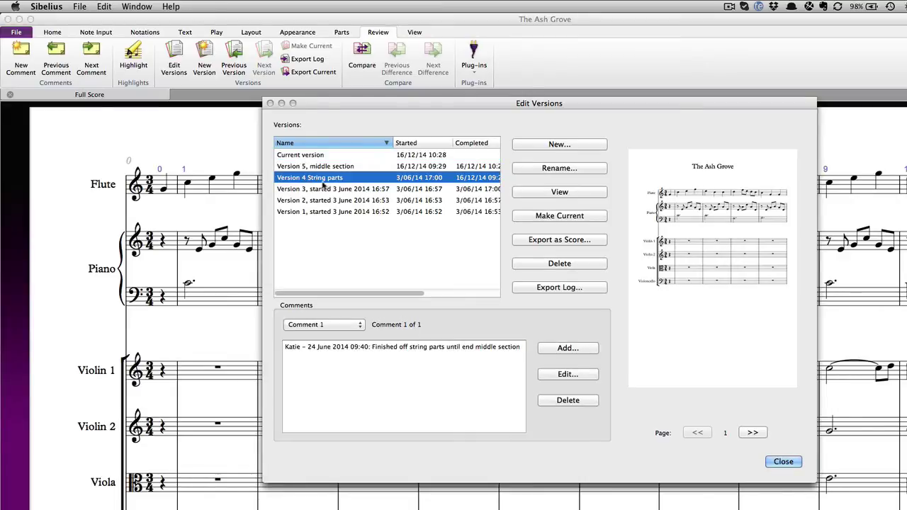
{"action": "left_click", "coordinate": [745, 435]}
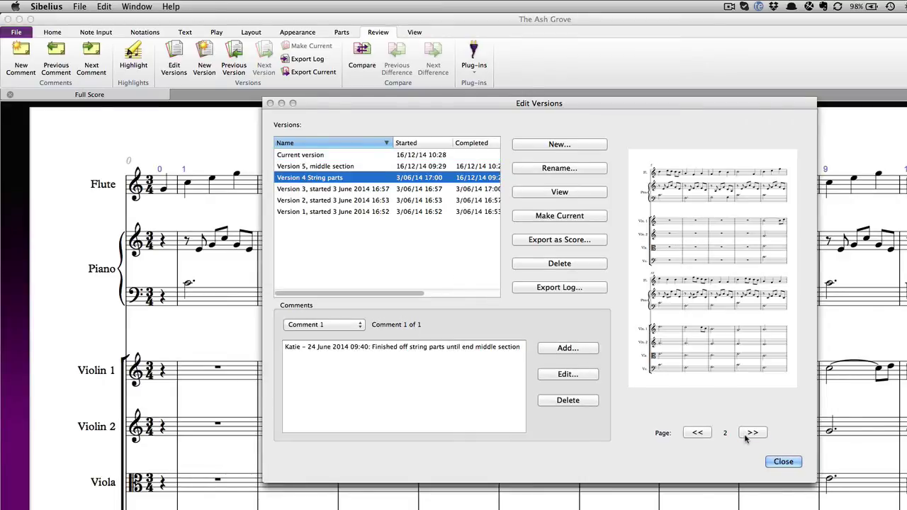
{"action": "left_click", "coordinate": [745, 436]}
{"action": "left_click", "coordinate": [745, 436]}
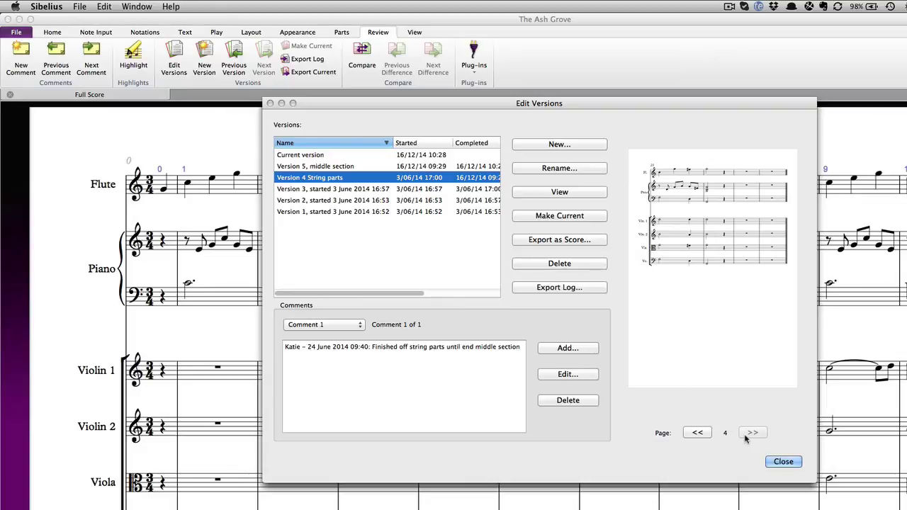
Step: Export Version 4 String parts as a score into the Desktop's The Ash Grove folder
{"action": "left_click", "coordinate": [585, 241]}
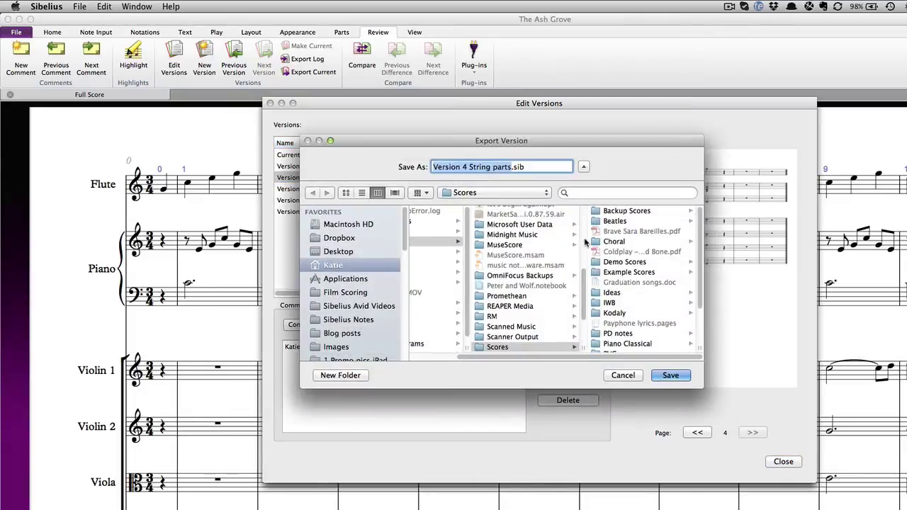
{"action": "left_click", "coordinate": [372, 251]}
{"action": "left_click", "coordinate": [418, 223]}
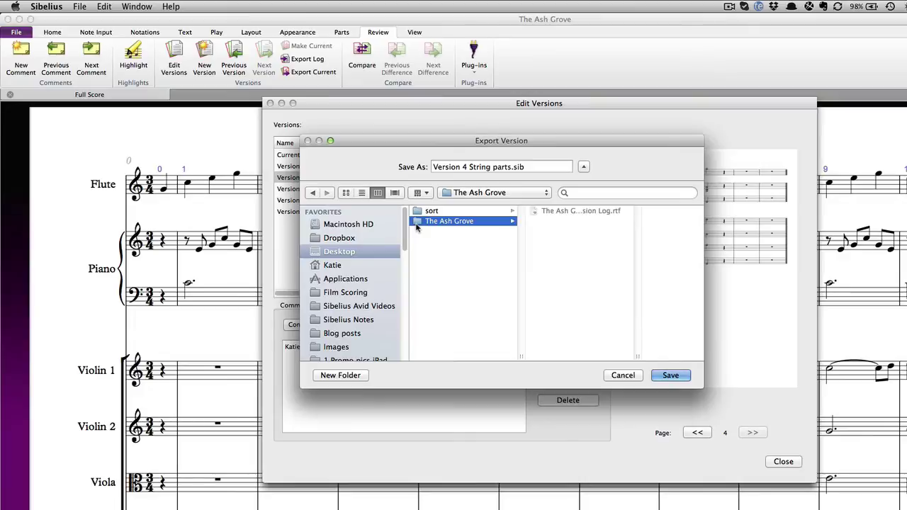
{"action": "left_click", "coordinate": [671, 375]}
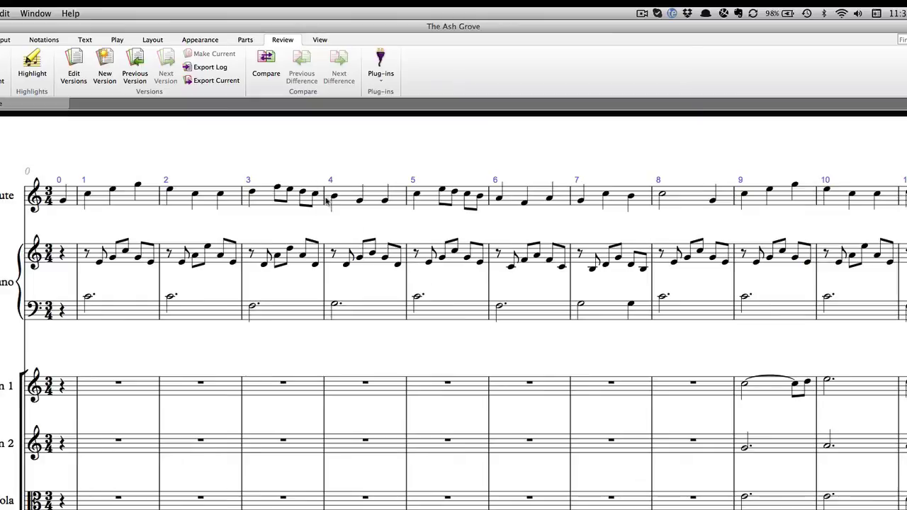
Step: Export the version log without page graphics to The Ash Grove folder as The Ash Grove Version Log.rtf
{"action": "left_click", "coordinate": [213, 67]}
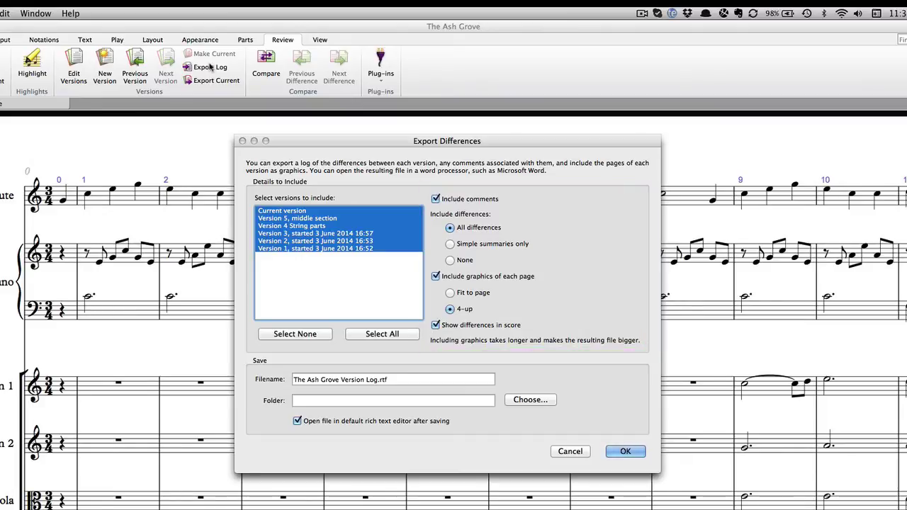
{"action": "left_click", "coordinate": [436, 276]}
{"action": "left_click", "coordinate": [525, 400]}
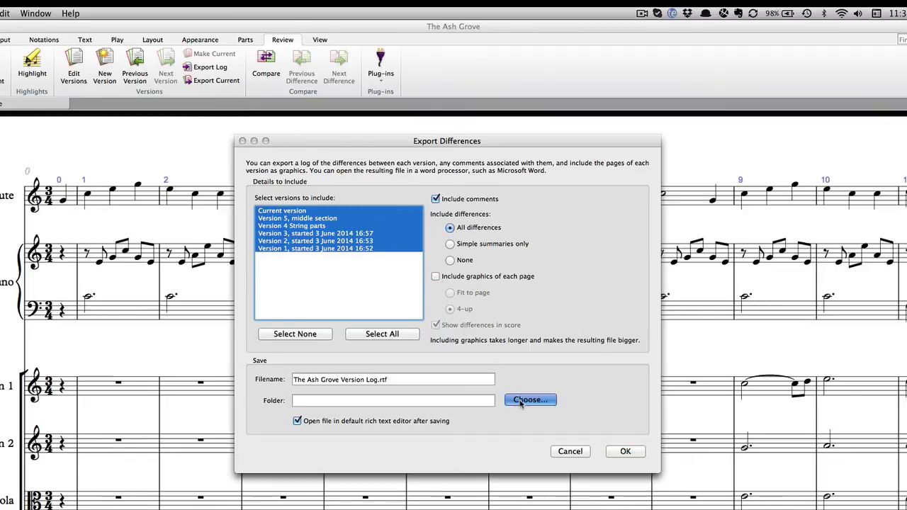
{"action": "left_click", "coordinate": [622, 350]}
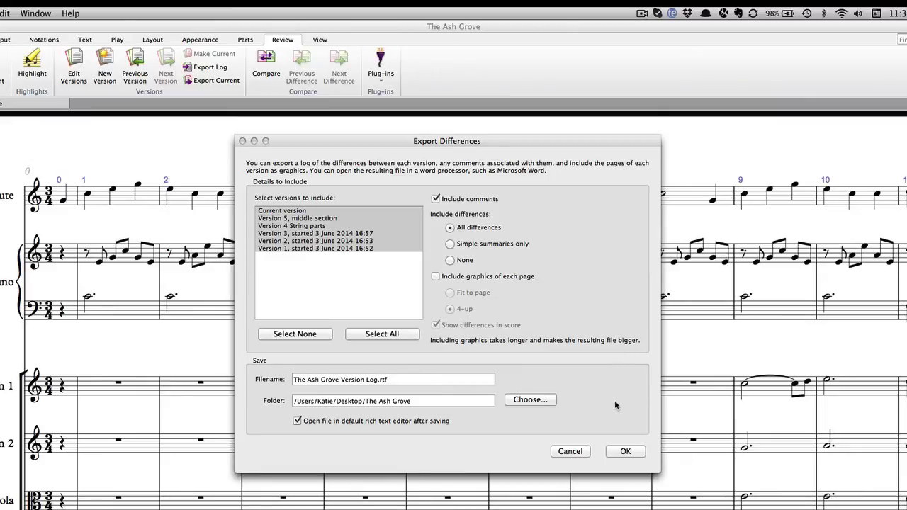
{"action": "left_click", "coordinate": [616, 451]}
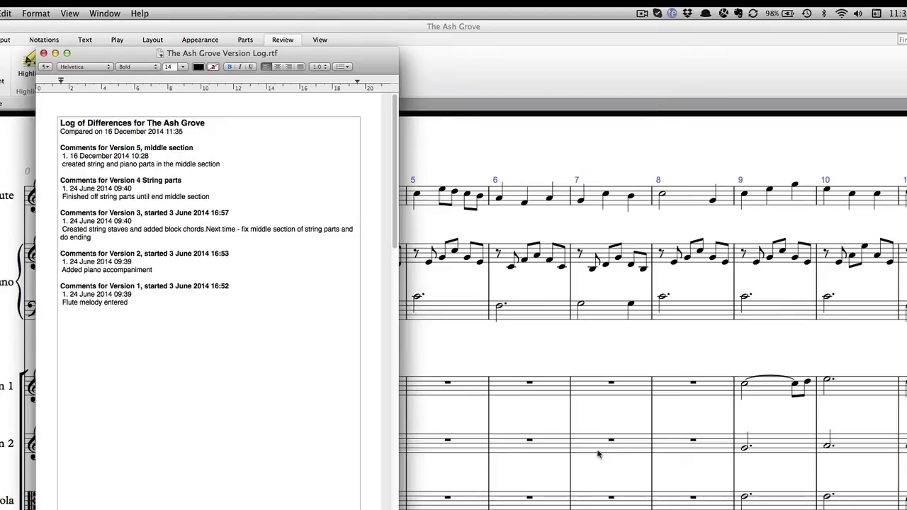
Step: Scroll through the log's comments down to the Version 4 to Version 3 comparison
{"action": "scroll", "coordinate": [349, 391], "scroll_direction": "down", "scroll_amount": 5}
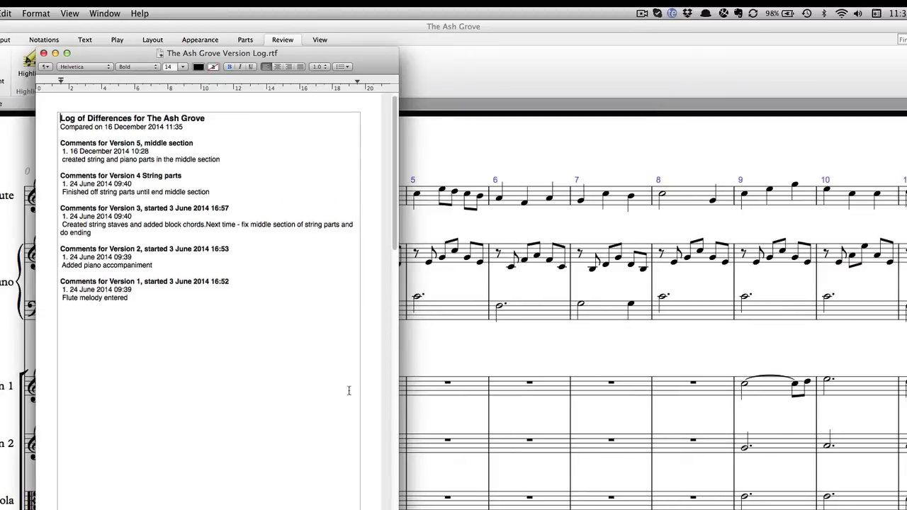
{"action": "scroll", "coordinate": [348, 390], "scroll_direction": "down", "scroll_amount": 5}
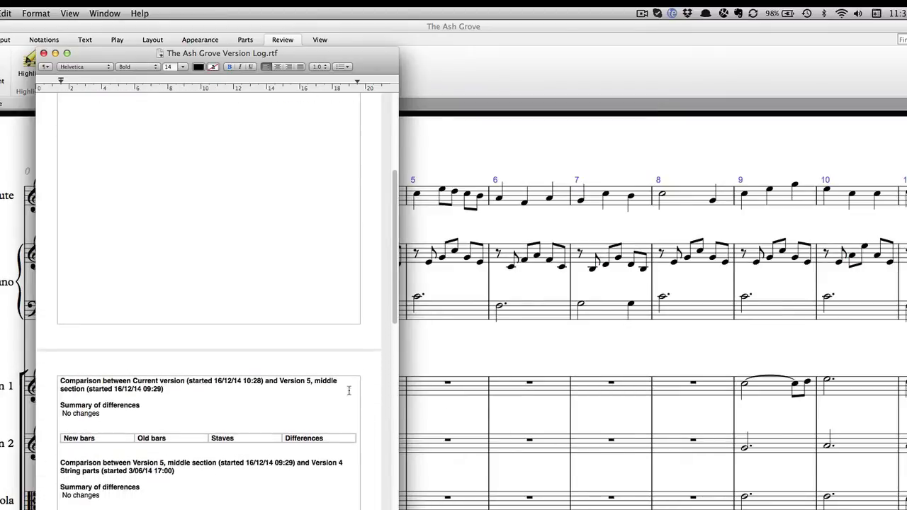
{"action": "scroll", "coordinate": [349, 391], "scroll_direction": "down", "scroll_amount": 5}
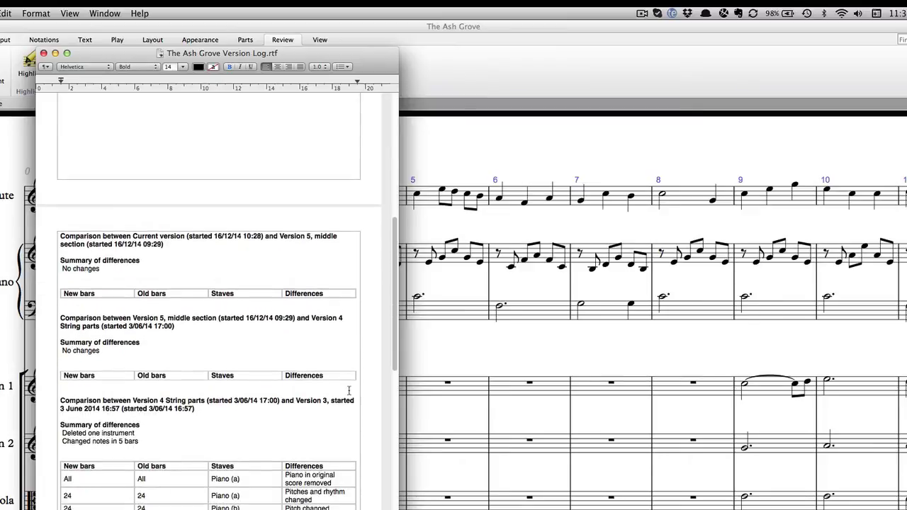
{"action": "scroll", "coordinate": [348, 391], "scroll_direction": "down", "scroll_amount": 8}
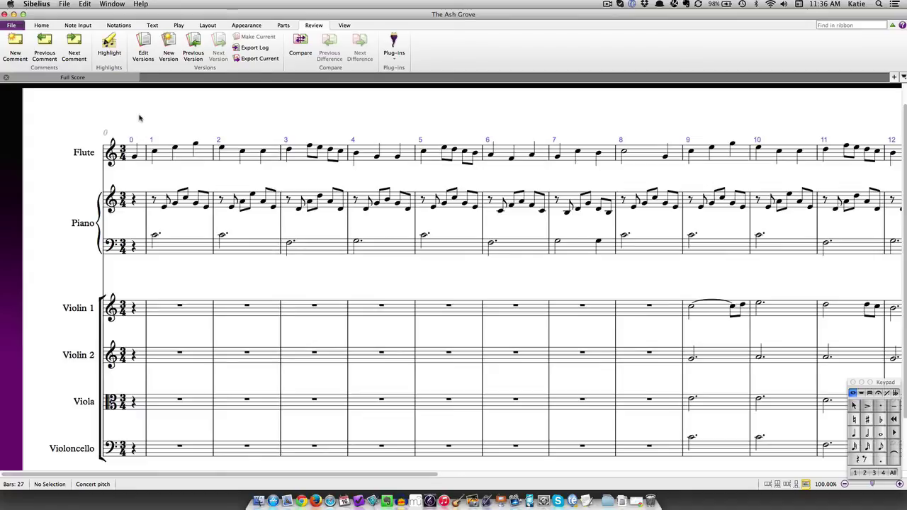
Step: Open Preferences from the File tab and select the Versions category
{"action": "left_click", "coordinate": [17, 26]}
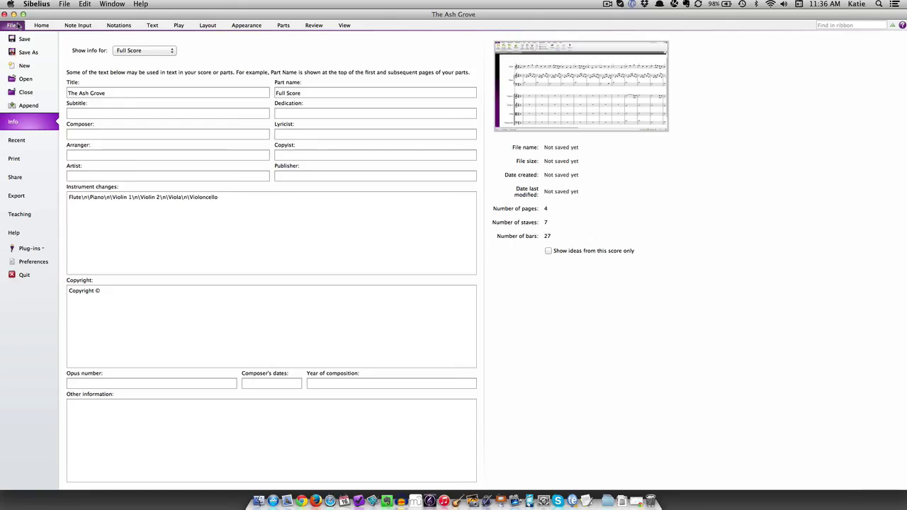
{"action": "left_click", "coordinate": [43, 262]}
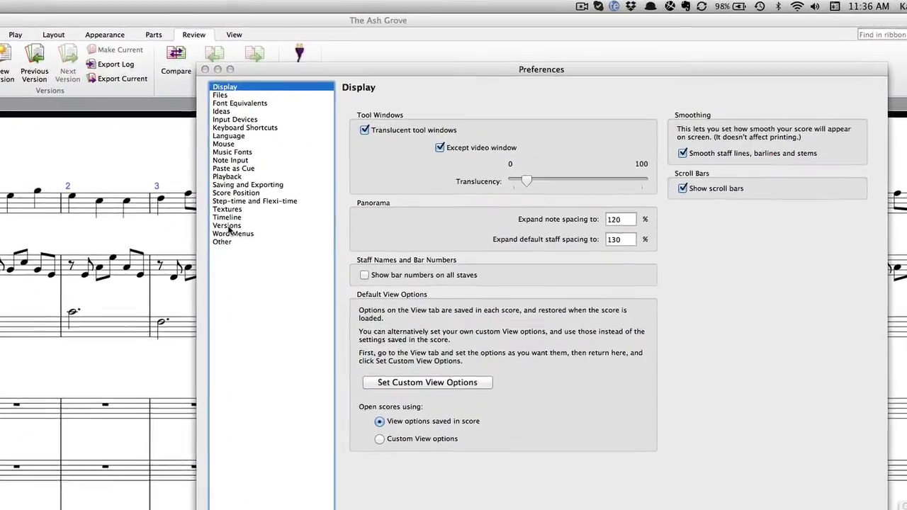
{"action": "left_click", "coordinate": [300, 189]}
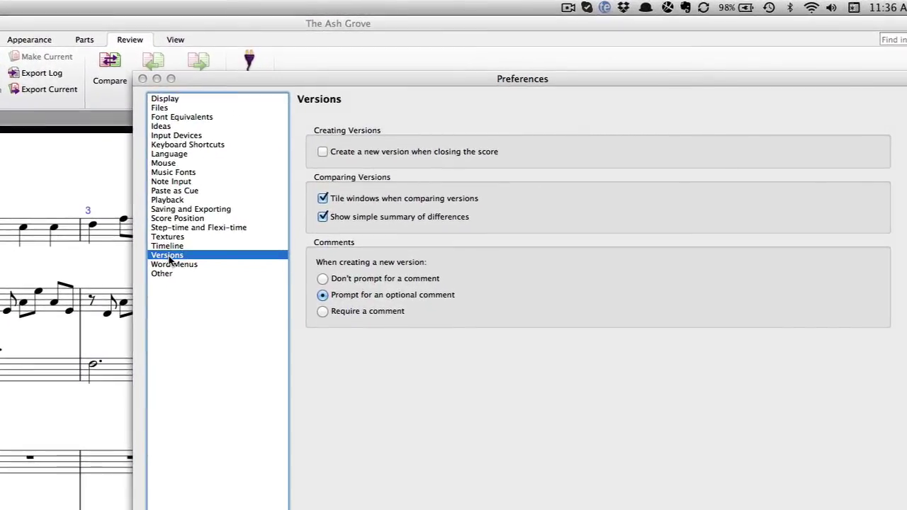